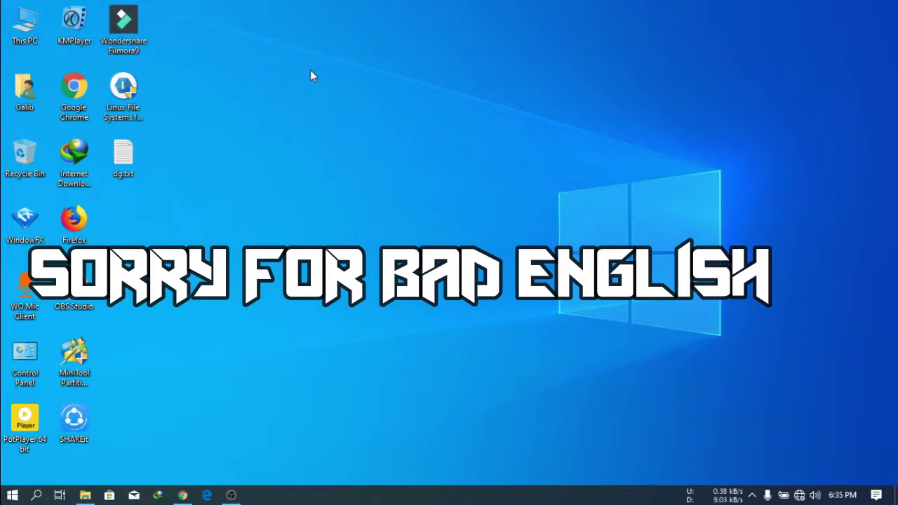
View This PC's basic system information, then close that window
right_click(24, 32)
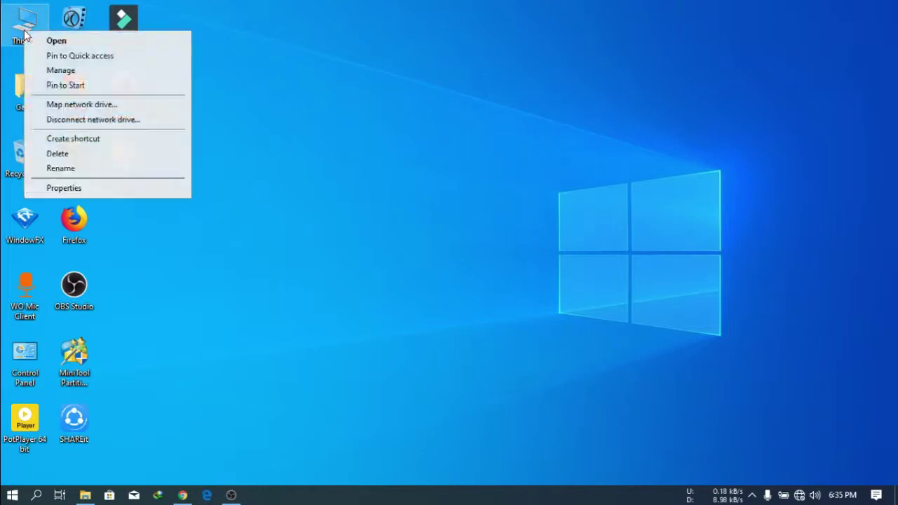
click(98, 185)
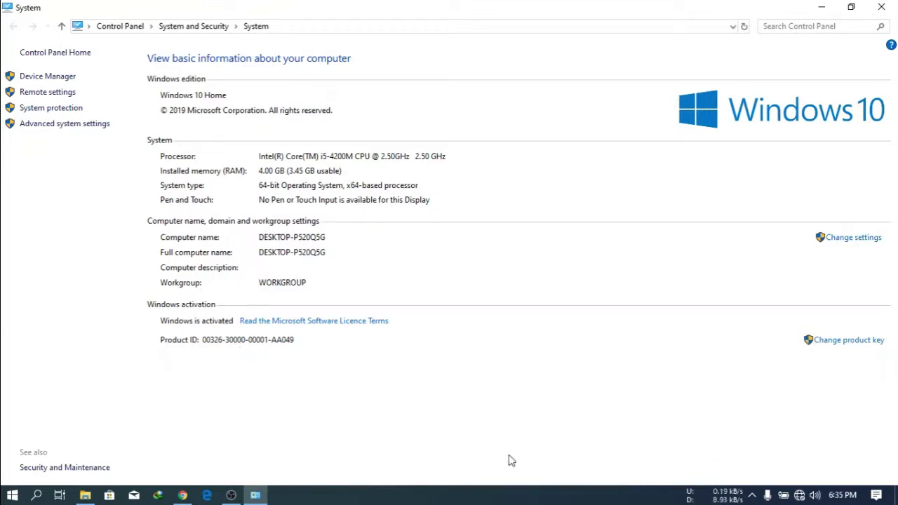
click(881, 7)
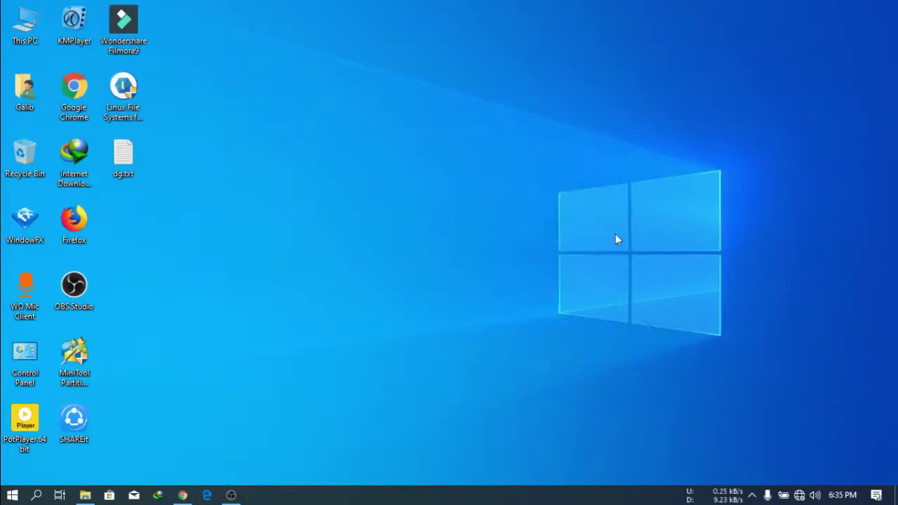
Refresh the desktop, then open Chrome and close its YouTube tab
right_click(564, 179)
click(567, 169)
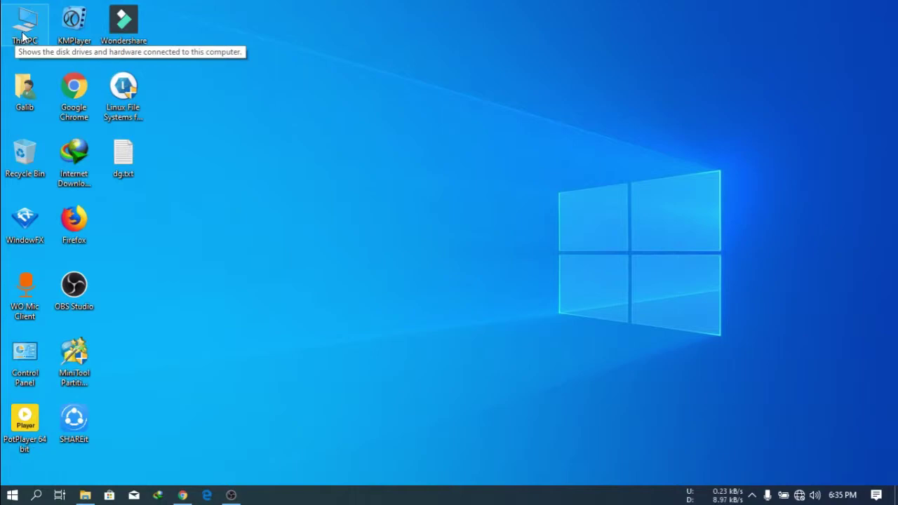
click(182, 495)
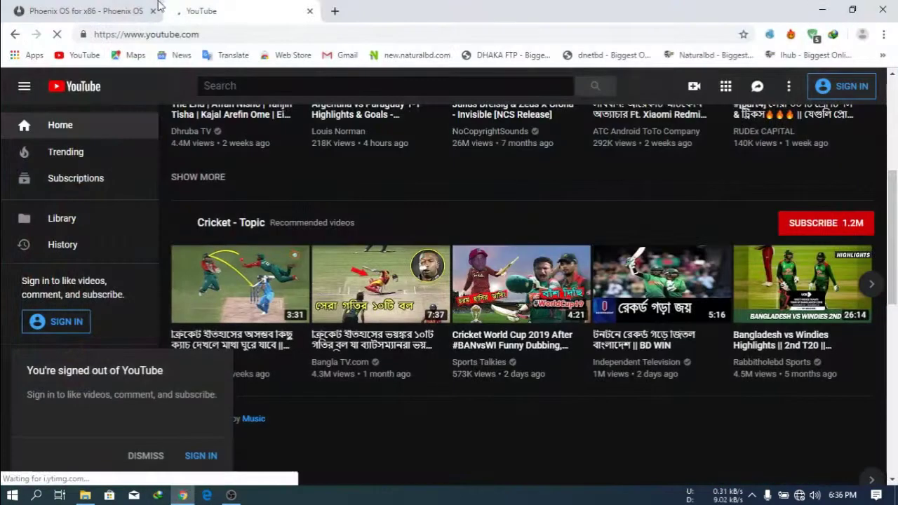
click(309, 11)
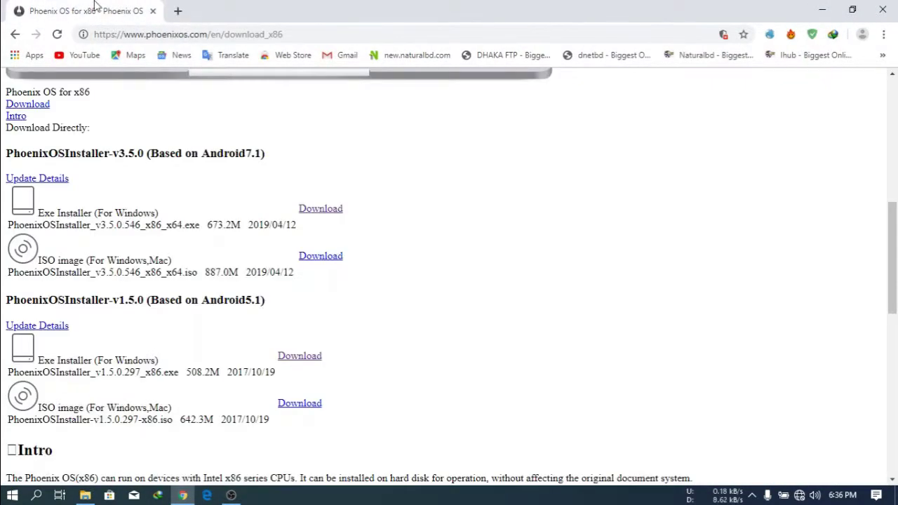
Reload the Phoenix OS for x86 download page
scroll(161, 198, up, 4)
scroll(176, 202, down, 4)
scroll(261, 244, up, 6)
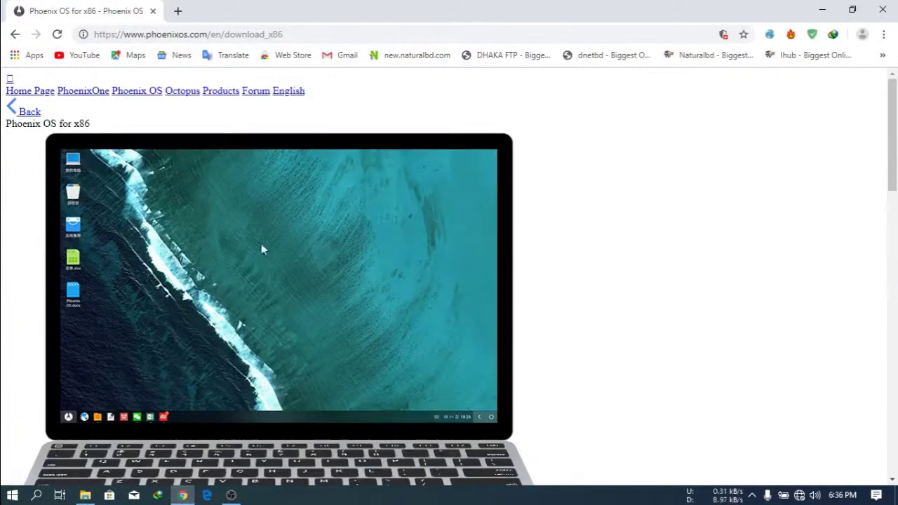
drag(306, 35, 88, 35)
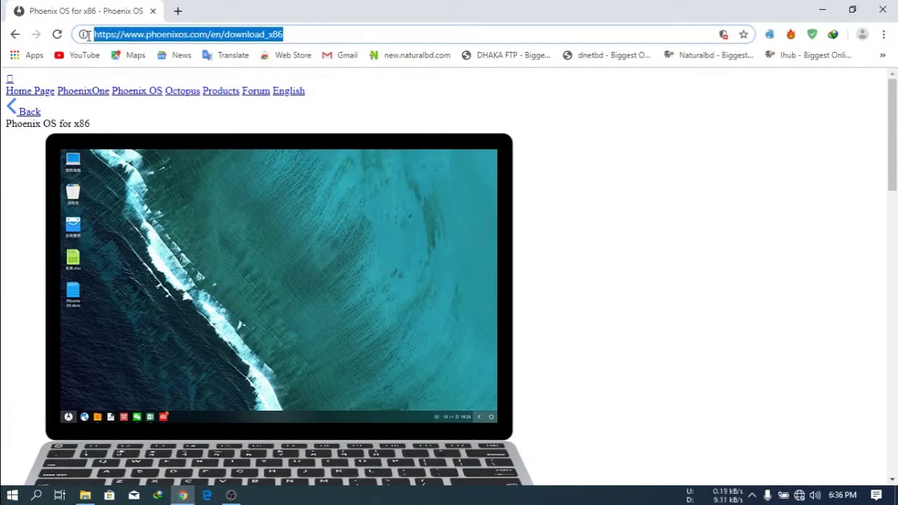
click(666, 186)
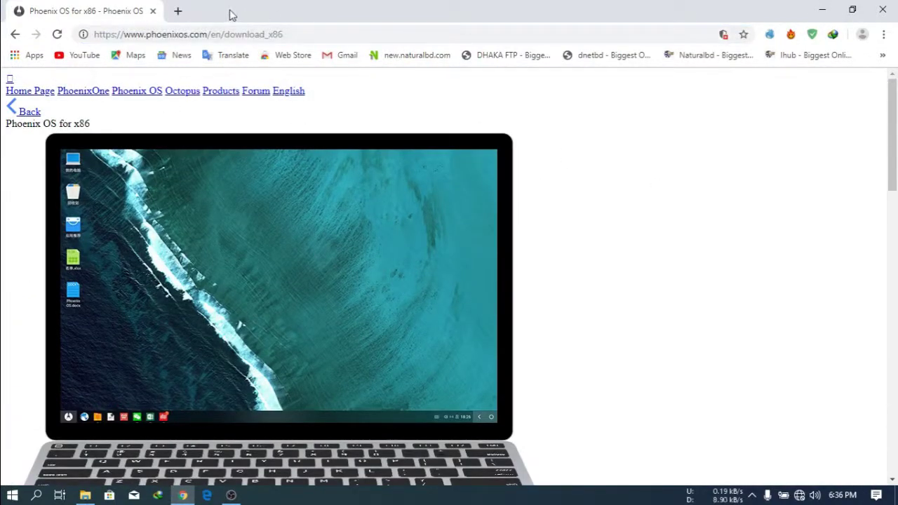
click(17, 35)
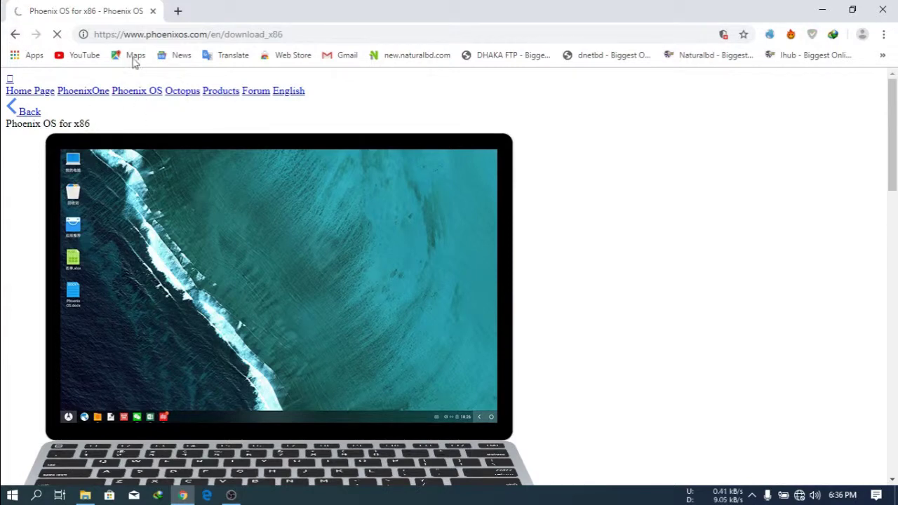
Search for phoenixos in a new tab and check the network connections list
click(178, 11)
text(p)
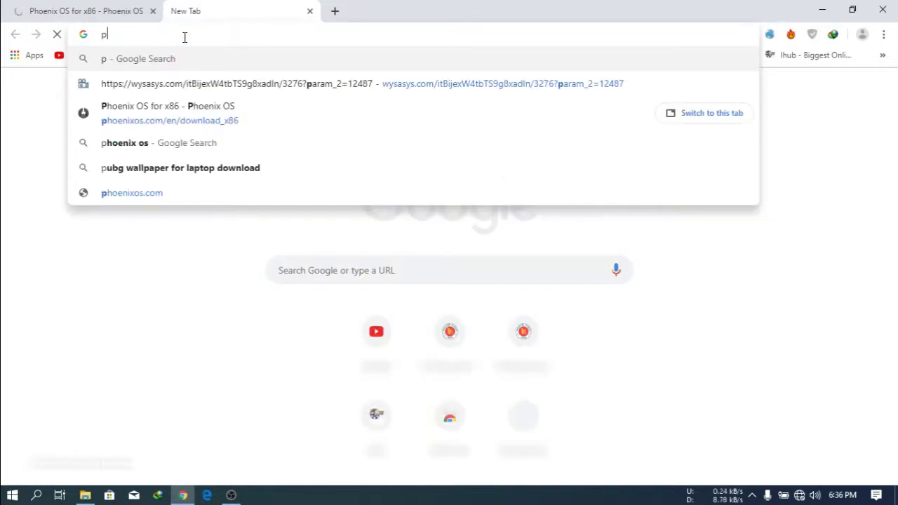
text(hoenixos)
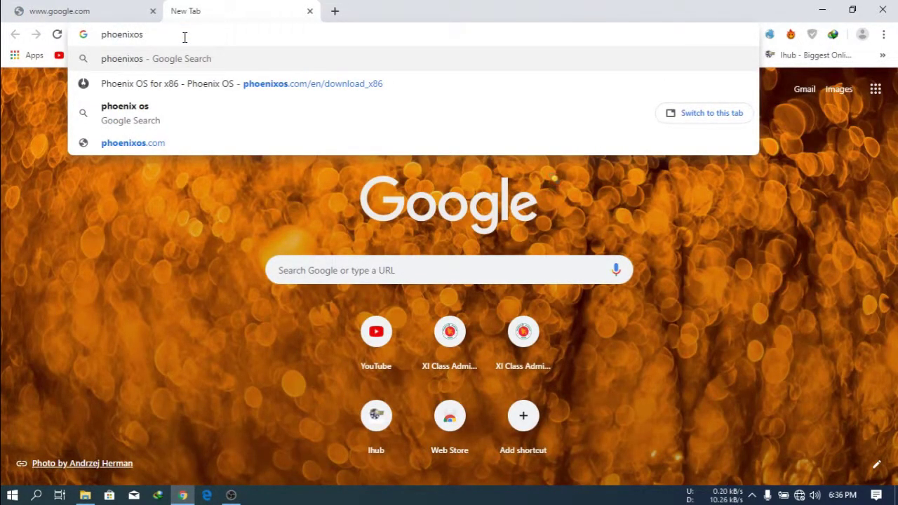
key(Return)
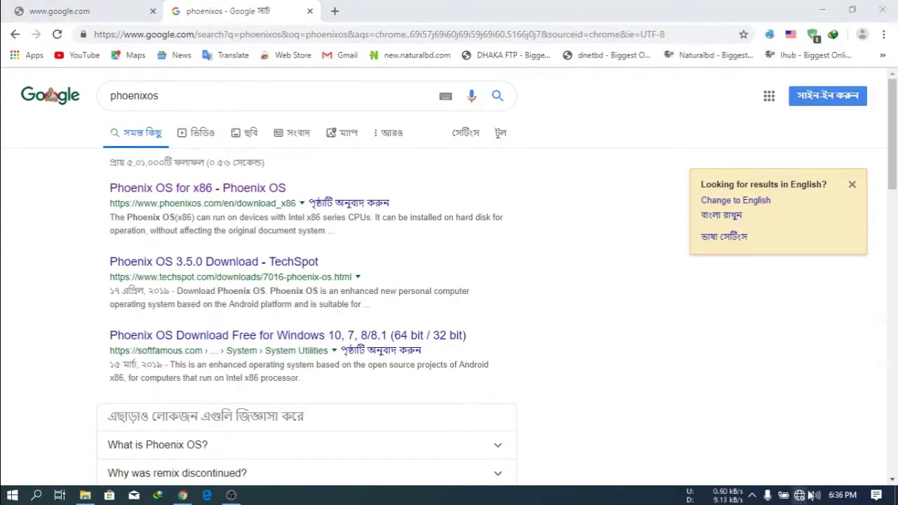
click(799, 494)
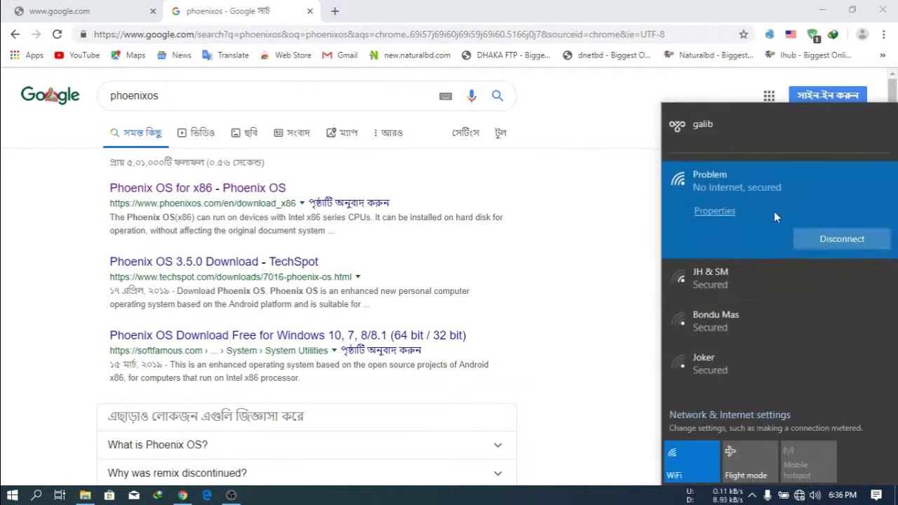
click(605, 502)
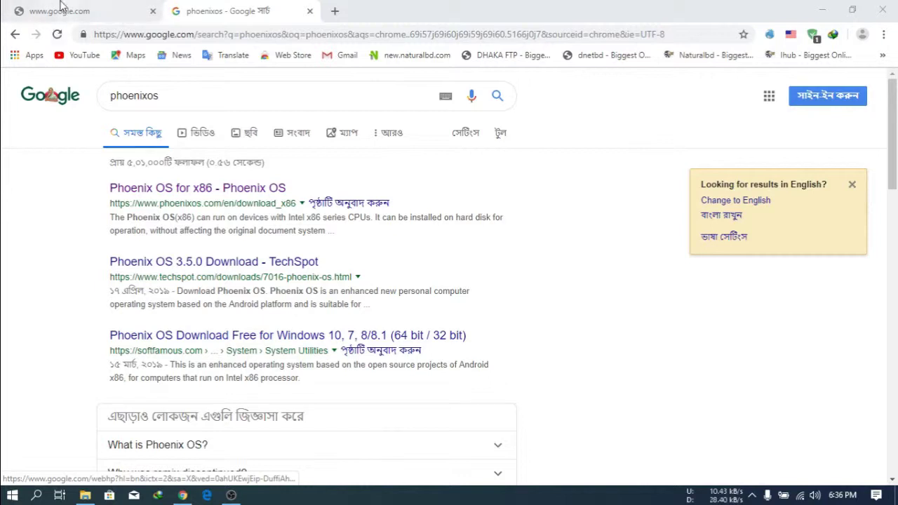
Close the no-internet tab and open the 'Phoenix OS for x86 - Phoenix OS' result
click(133, 20)
click(153, 11)
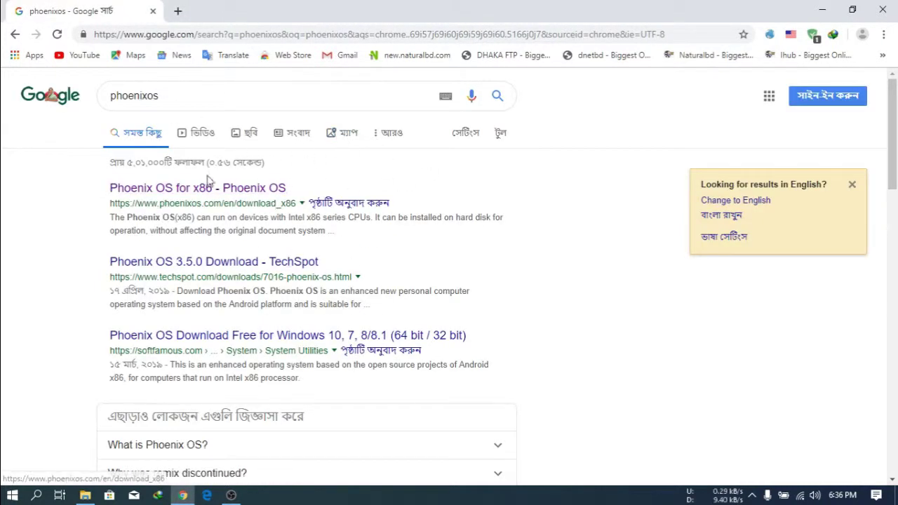
drag(155, 96, 131, 97)
click(527, 276)
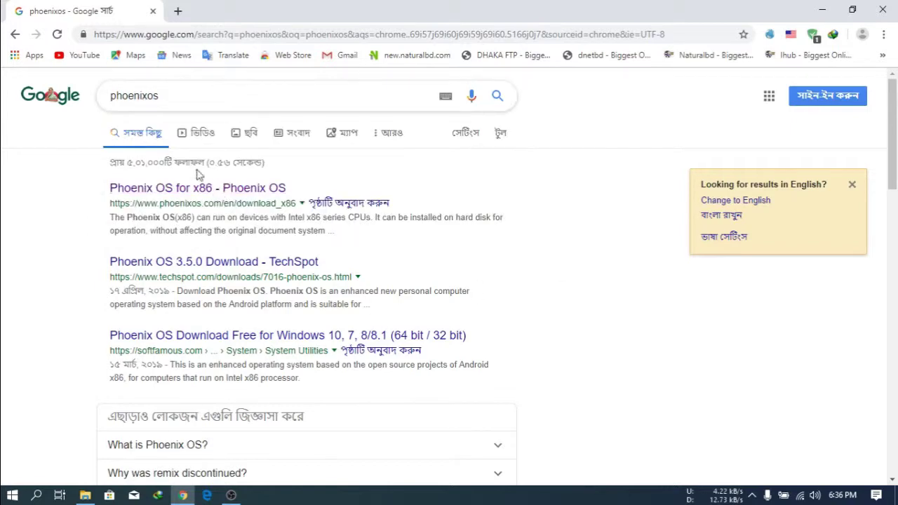
click(223, 188)
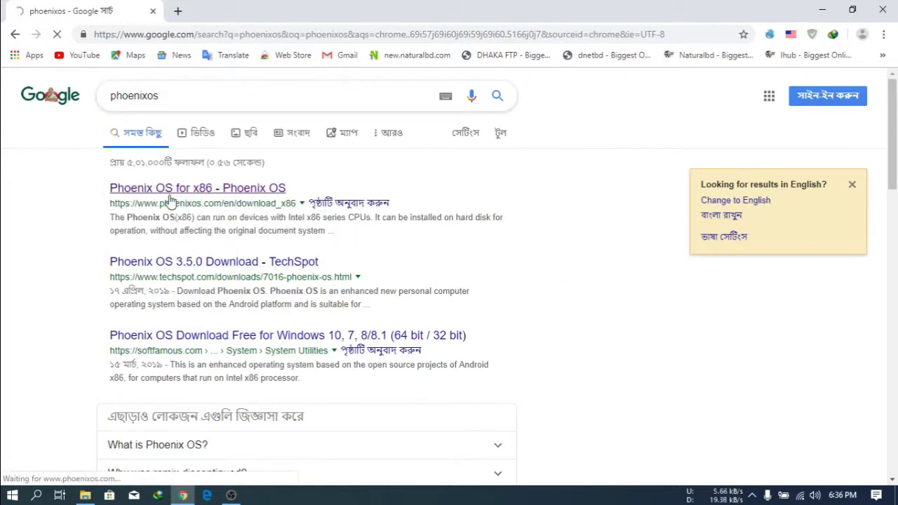
Locate the Download Directly section's v3.5.0 Exe Installer and ISO entries
scroll(172, 210, down, 4)
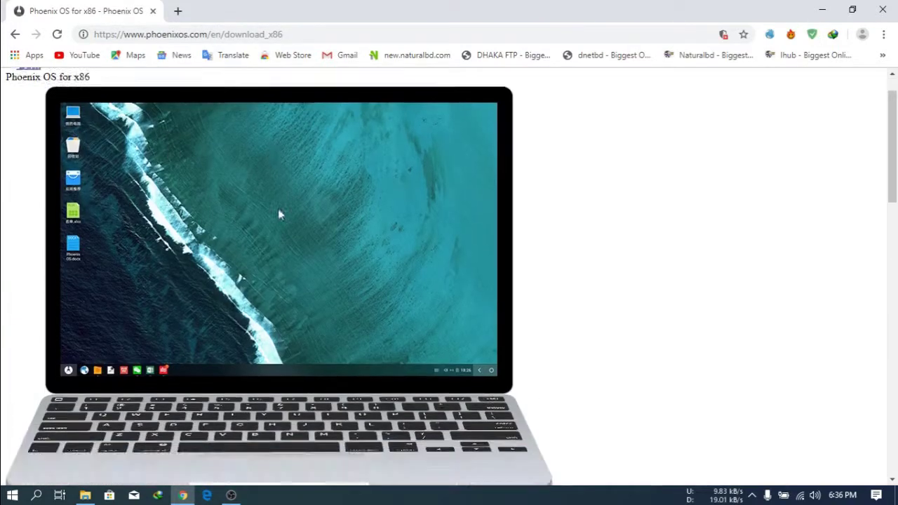
scroll(194, 370, down, 3)
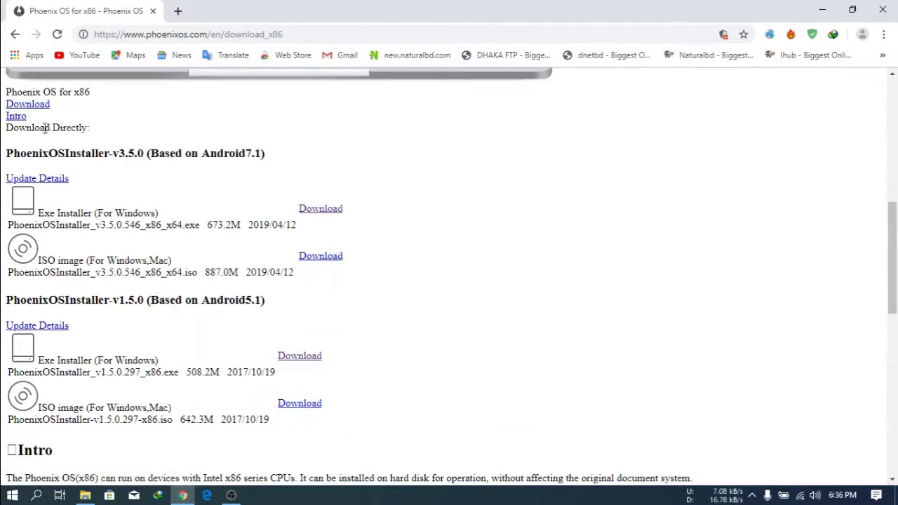
drag(45, 127, 78, 128)
click(105, 150)
drag(21, 158, 241, 164)
click(112, 171)
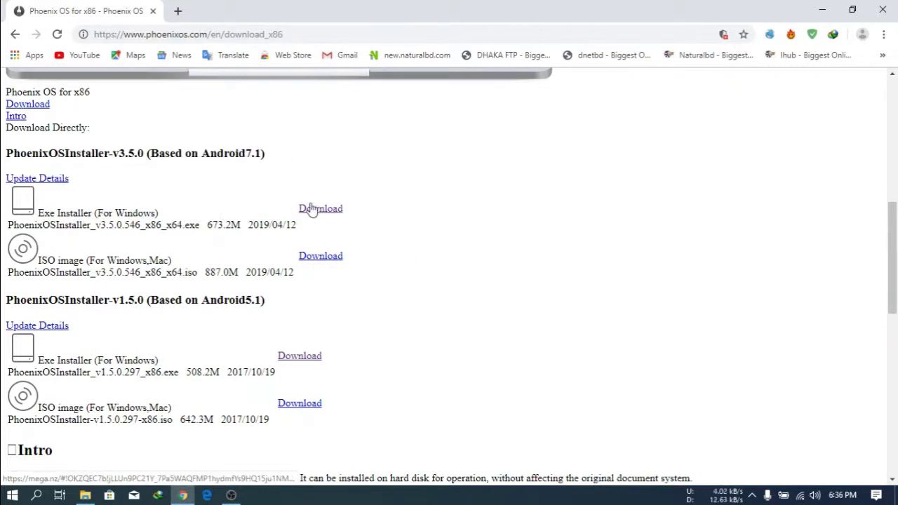
drag(87, 210, 143, 210)
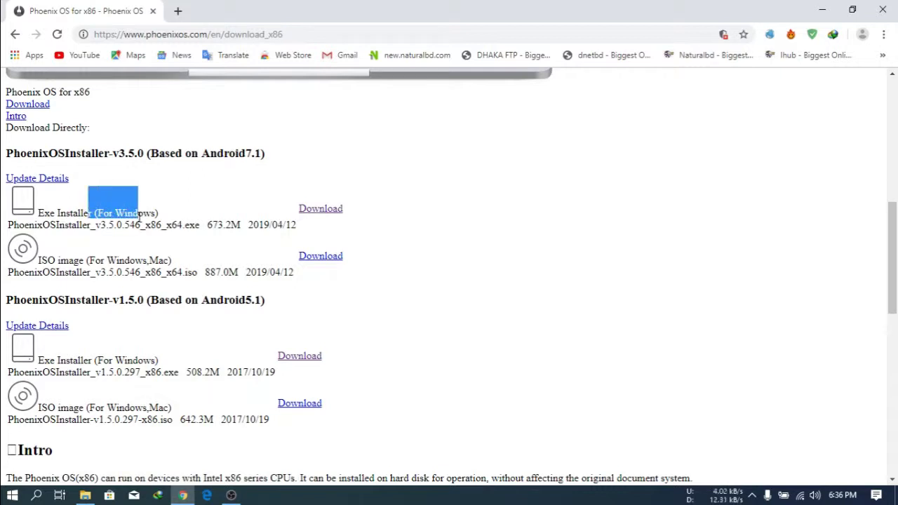
click(141, 223)
drag(59, 258, 158, 235)
click(152, 258)
click(124, 261)
click(533, 245)
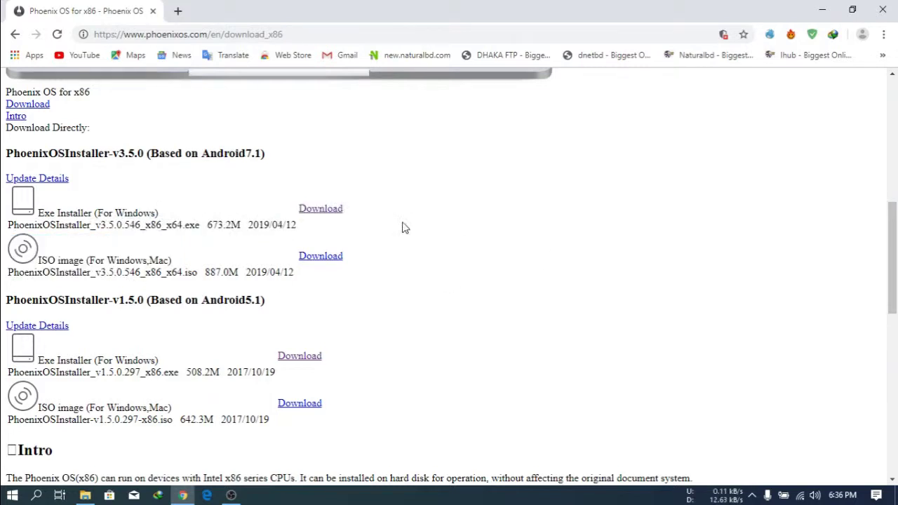
Open the v3.5.0 Exe Installer download link in a new tab and switch to MEGA
right_click(312, 212)
click(330, 218)
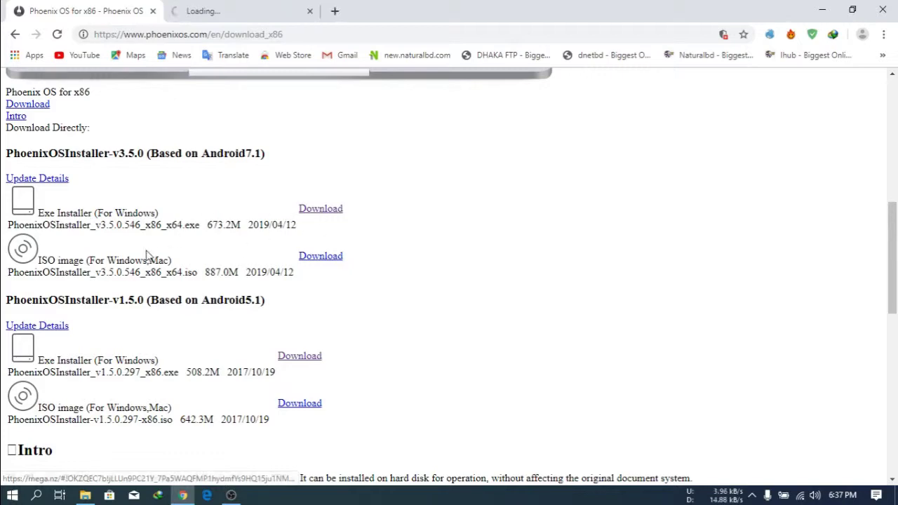
scroll(40, 168, up, 2)
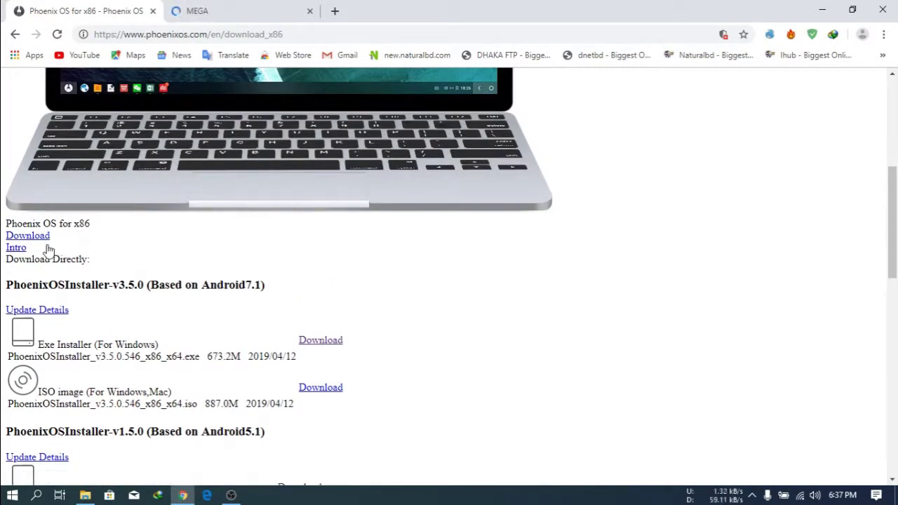
click(34, 236)
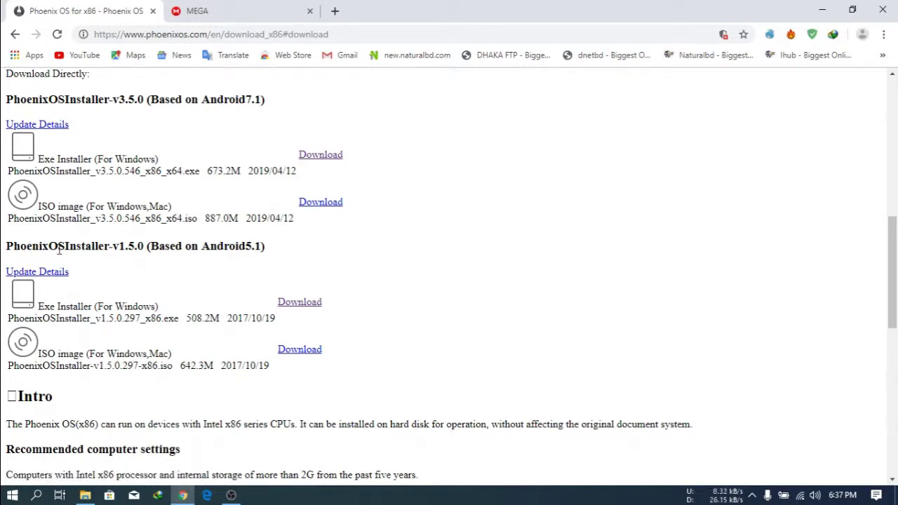
scroll(255, 335, down, 1)
click(196, 11)
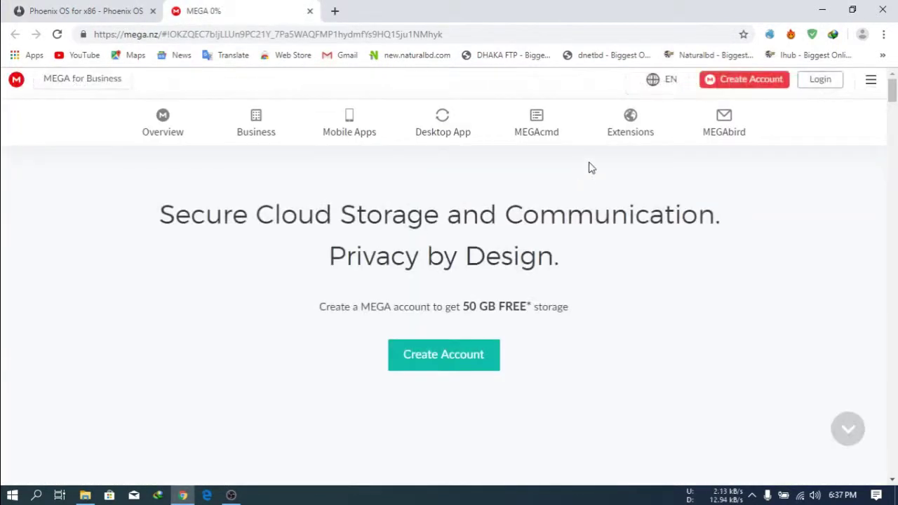
Resume the Phoenix OS installer download on the MEGA page
click(543, 280)
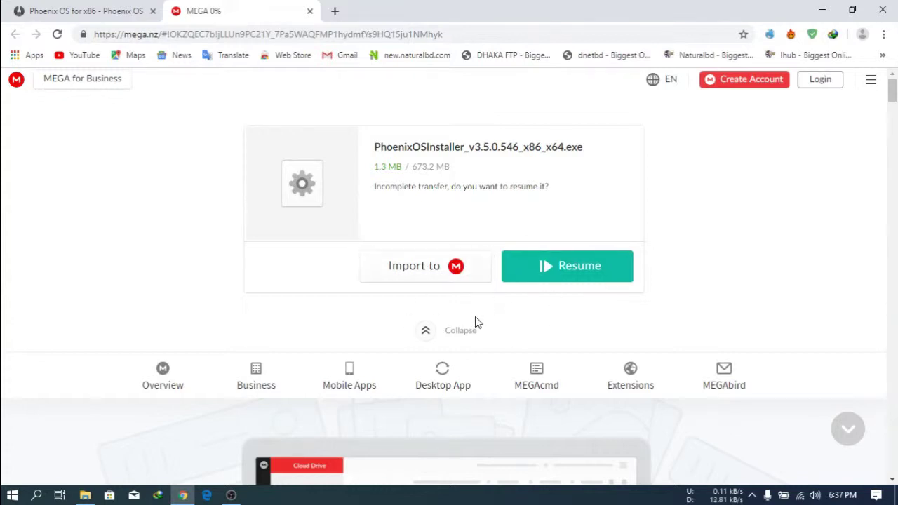
click(575, 275)
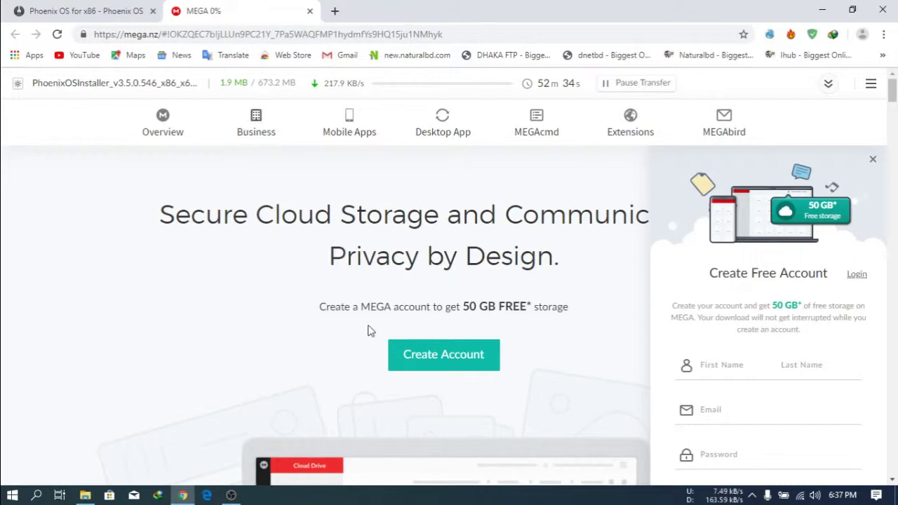
scroll(294, 155, down, 2)
scroll(294, 155, down, 3)
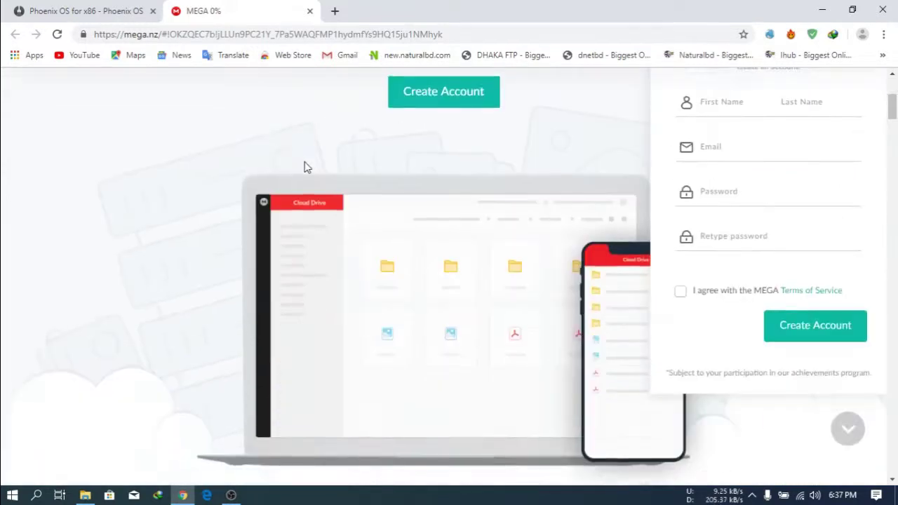
scroll(305, 166, up, 4)
Close the MEGA tab, confirm Leave, and close Chrome
click(312, 11)
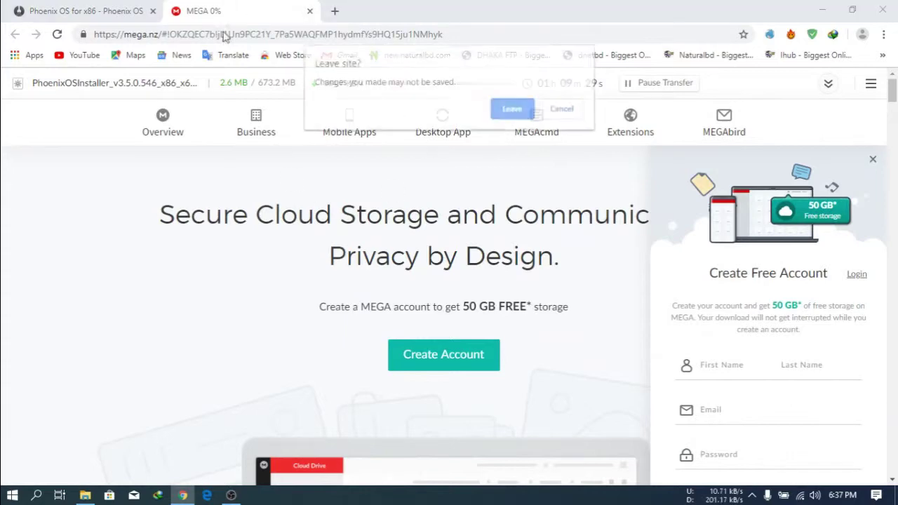
click(508, 108)
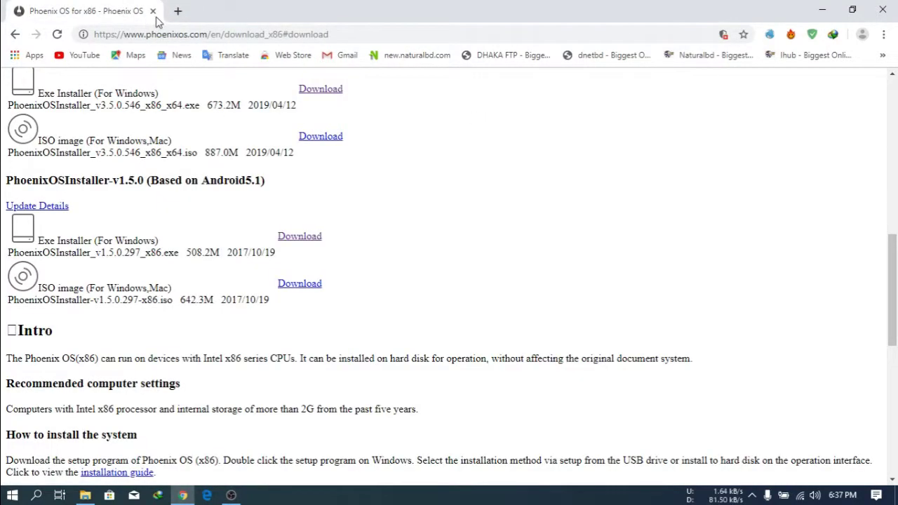
click(152, 11)
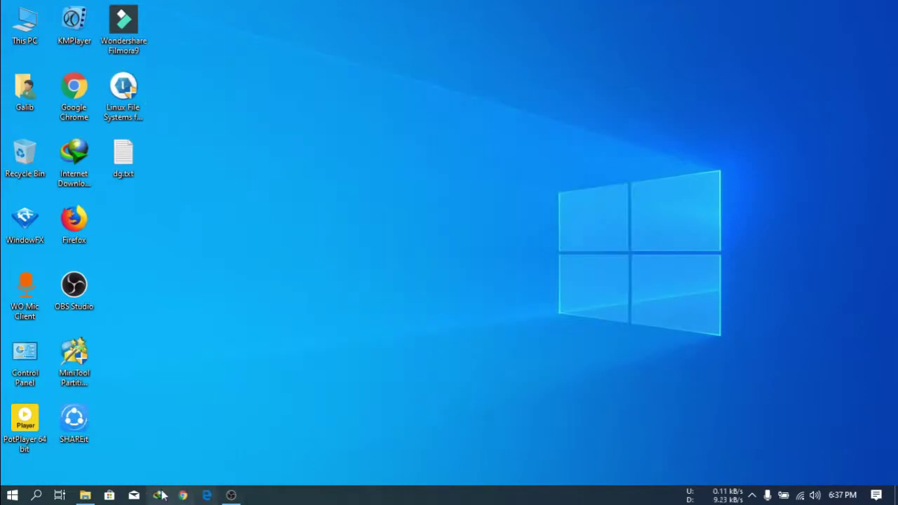
Run the Phoenix OS installer .exe from F:\Android\phoenix os in File Explorer
click(85, 495)
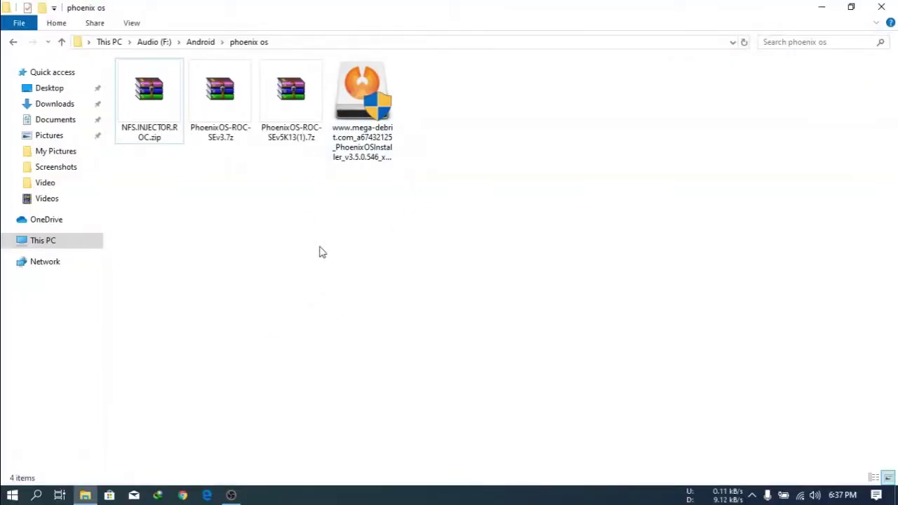
drag(468, 72, 357, 144)
click(334, 223)
click(362, 127)
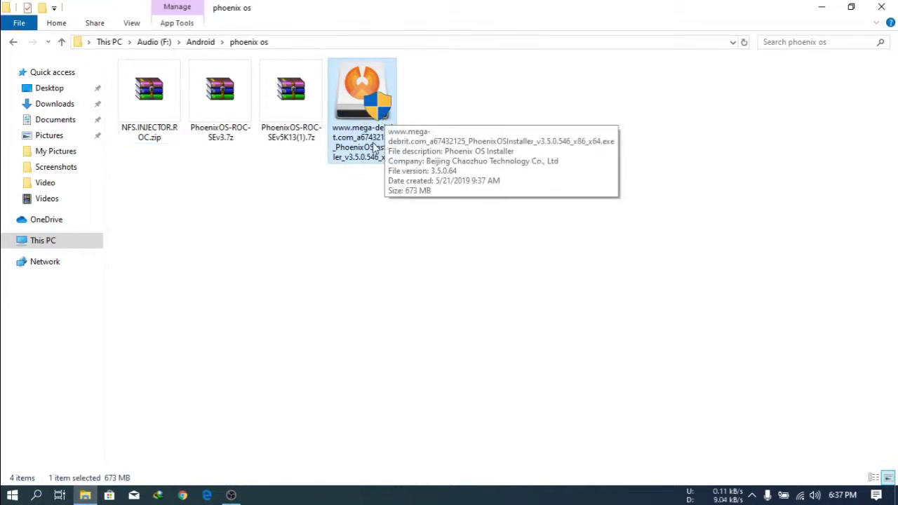
click(497, 137)
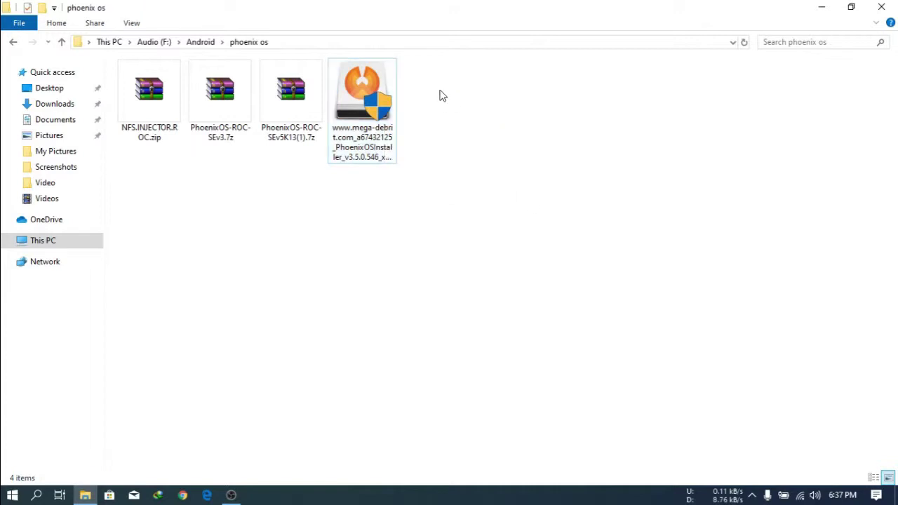
double_click(383, 85)
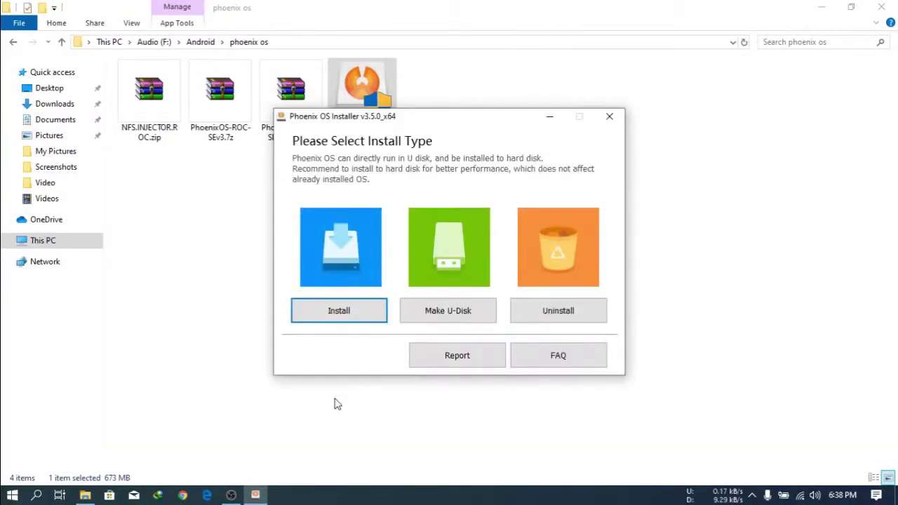
Choose the hard-disk install, leaving target disk C:, and minimize File Explorer
click(344, 310)
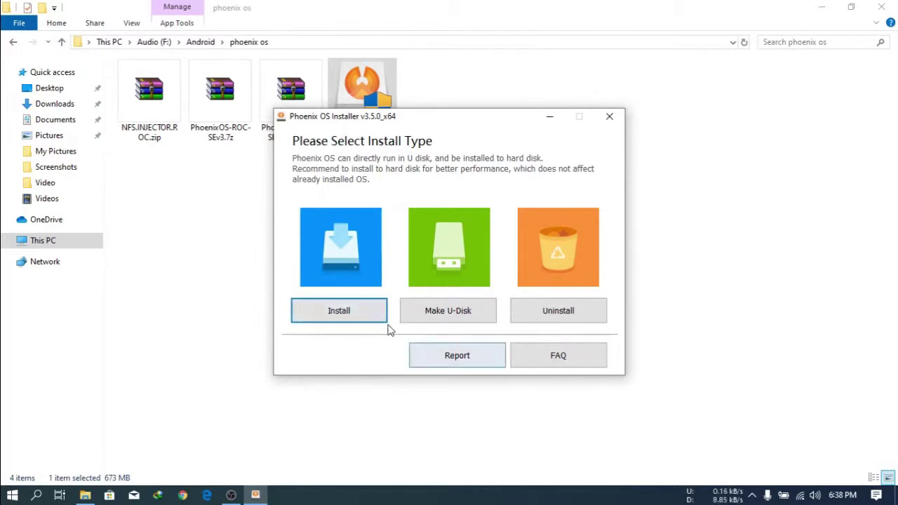
click(369, 316)
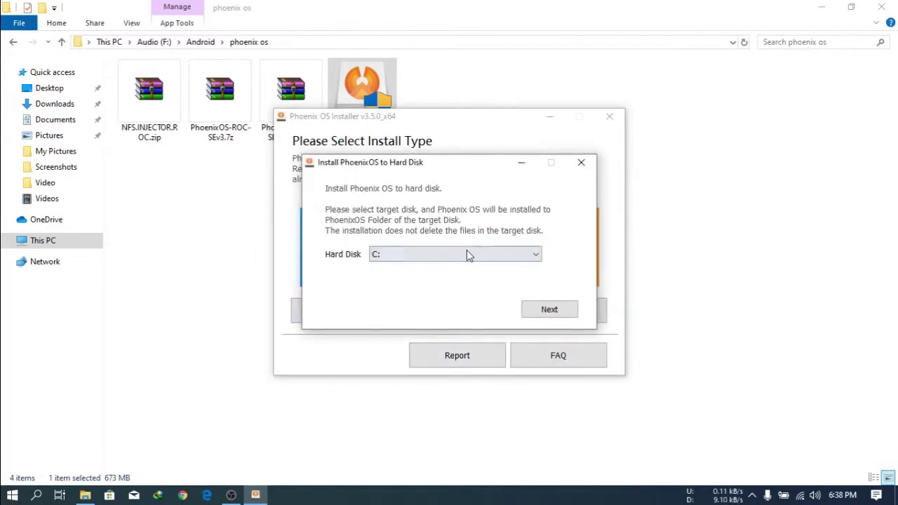
click(467, 253)
click(331, 291)
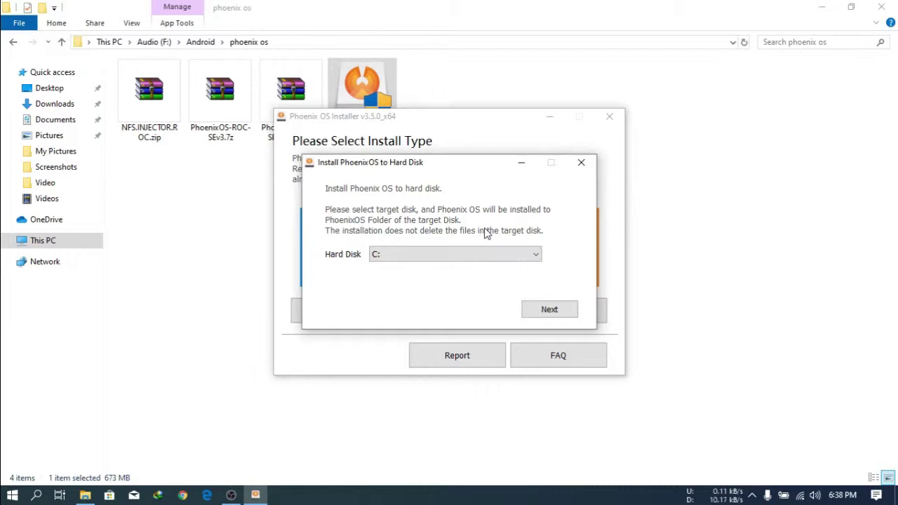
click(818, 7)
click(821, 7)
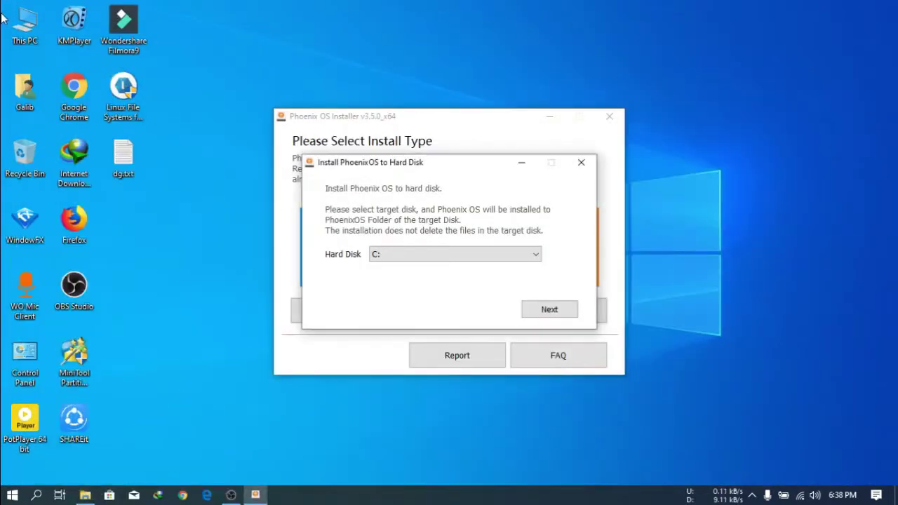
Open This PC, refresh the drive list, and select Video (G:) to check its 45.7 GB free
double_click(11, 28)
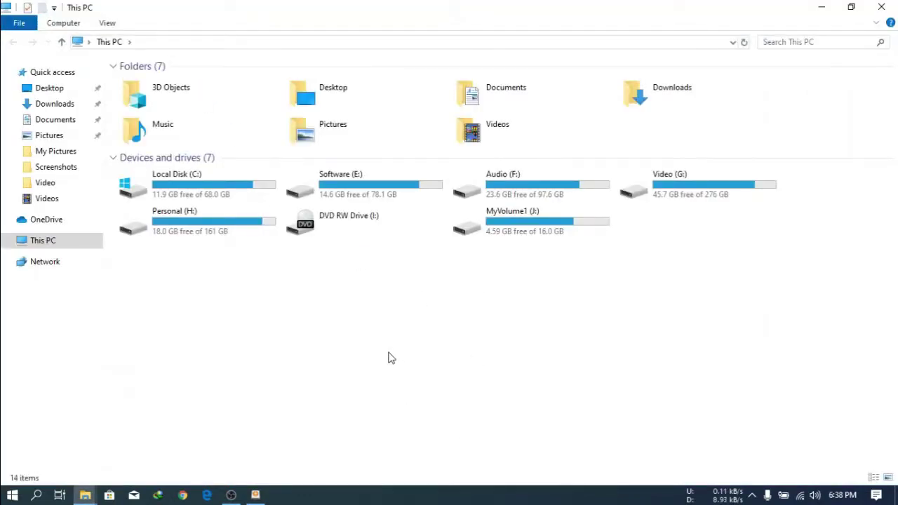
right_click(598, 341)
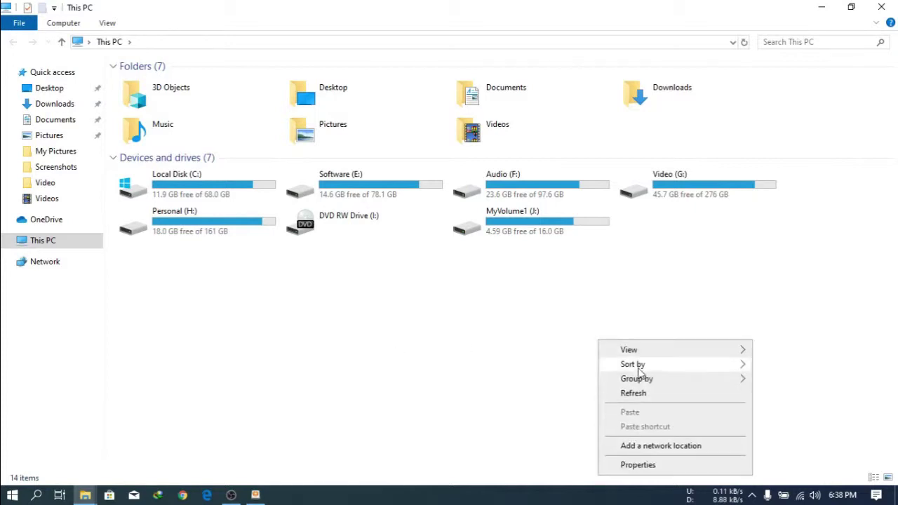
click(646, 395)
right_click(451, 313)
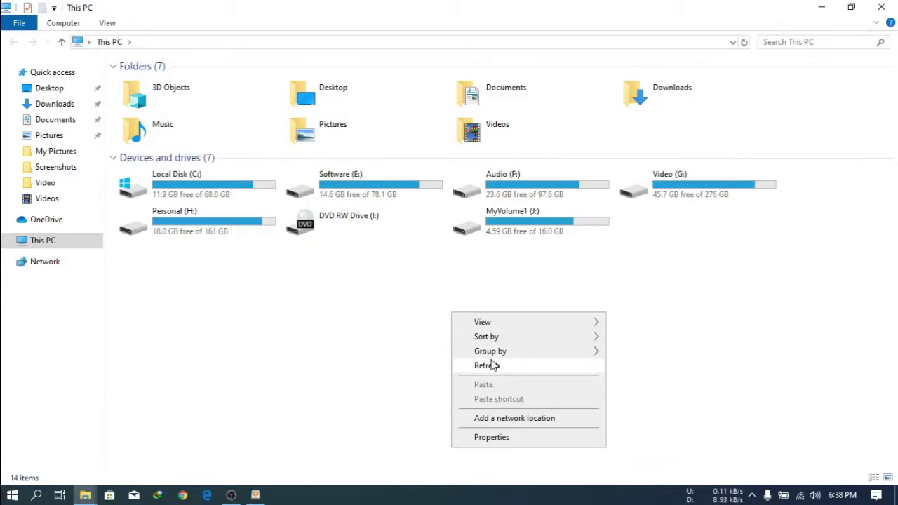
click(489, 365)
right_click(242, 283)
click(301, 342)
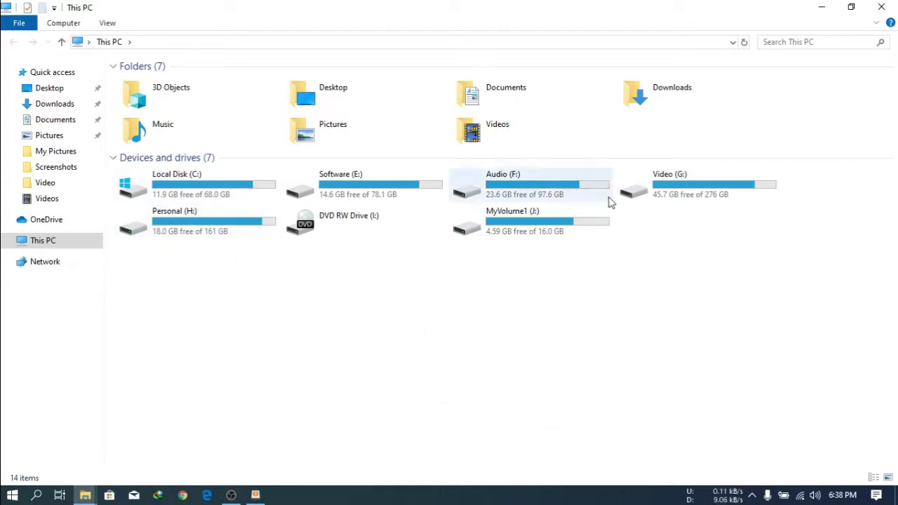
click(651, 202)
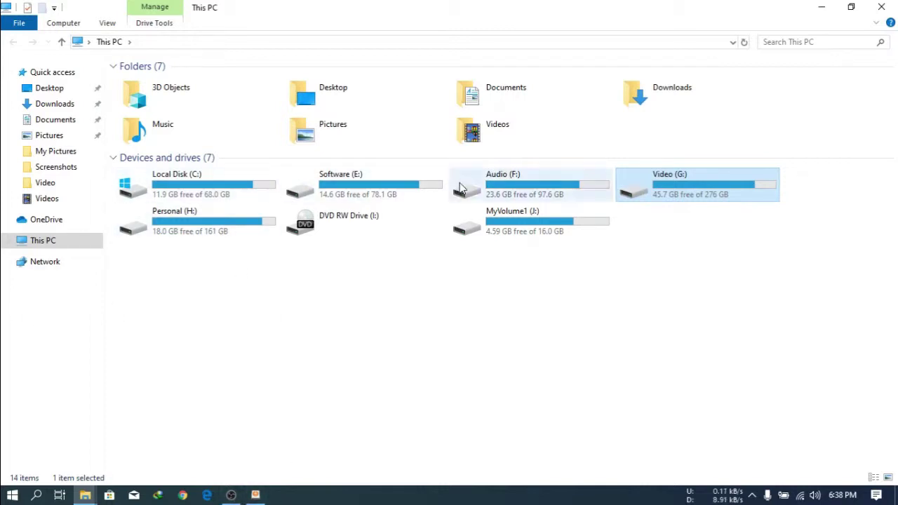
right_click(392, 277)
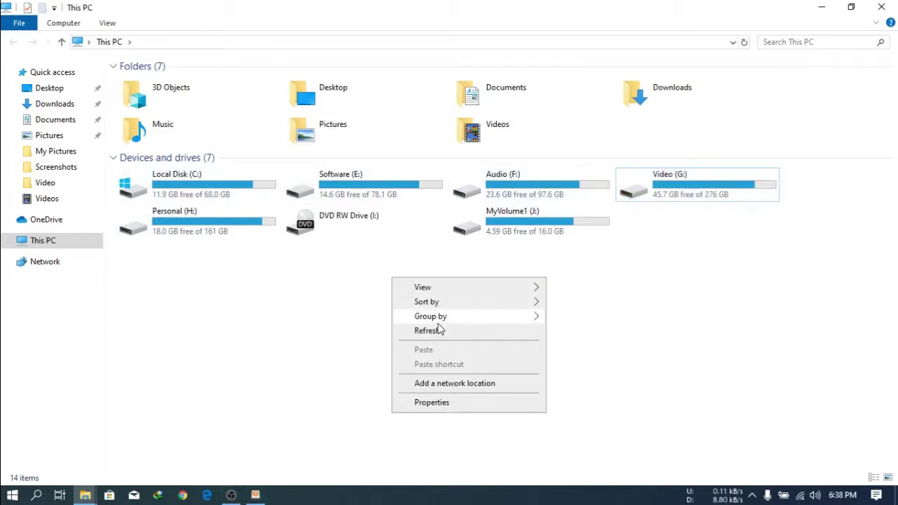
click(428, 330)
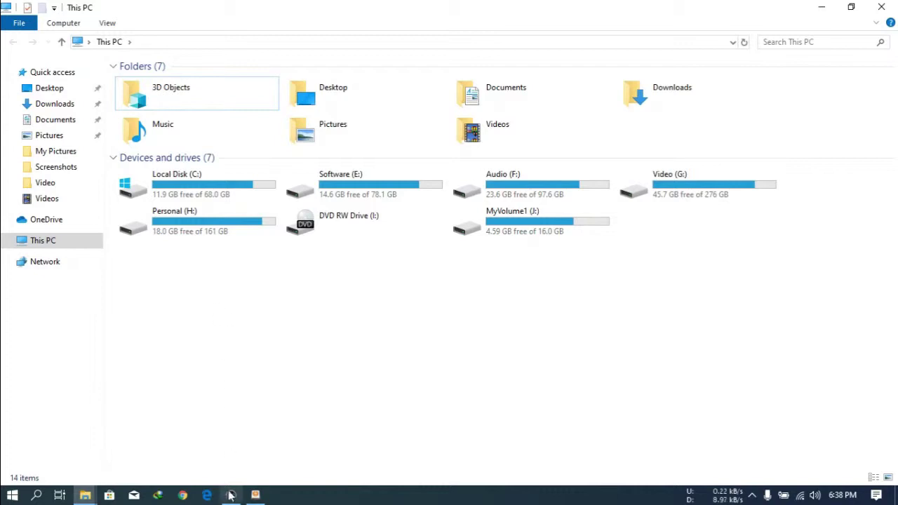
Set the target disk to G:, continue, and choose the 8G data size
click(255, 495)
click(435, 254)
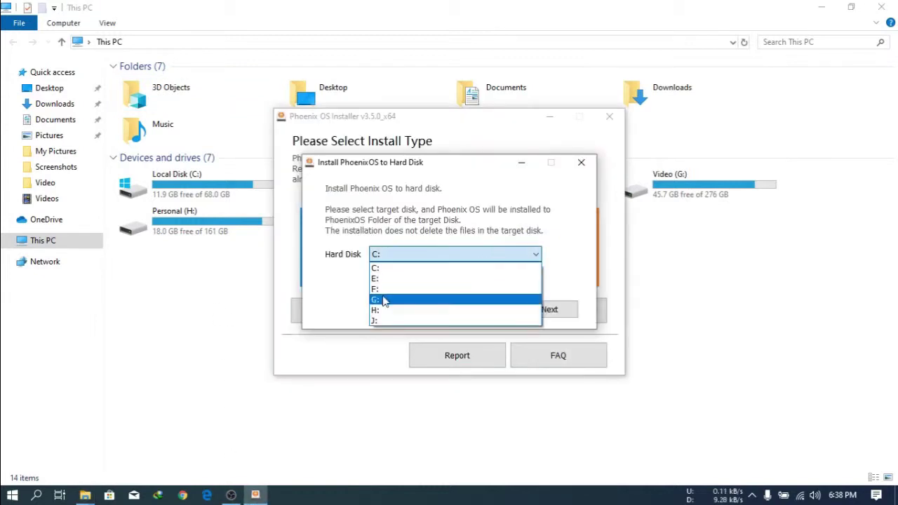
click(384, 300)
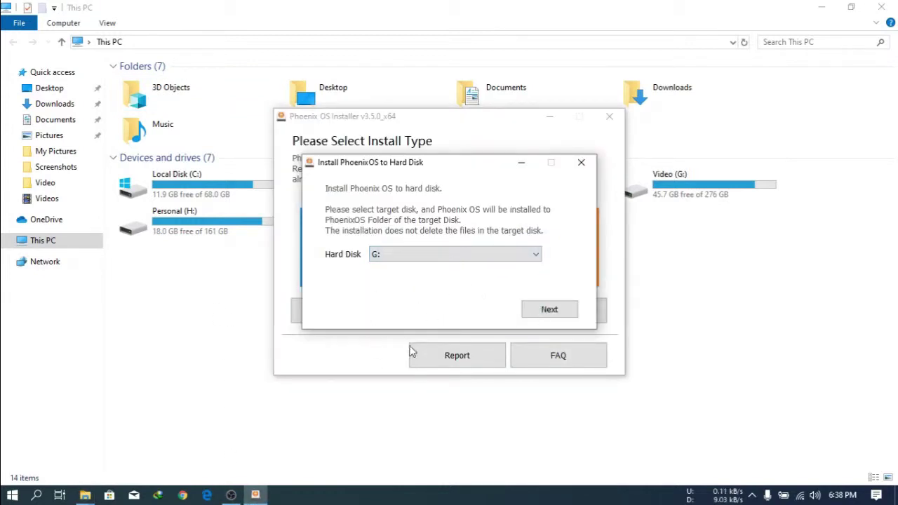
click(548, 310)
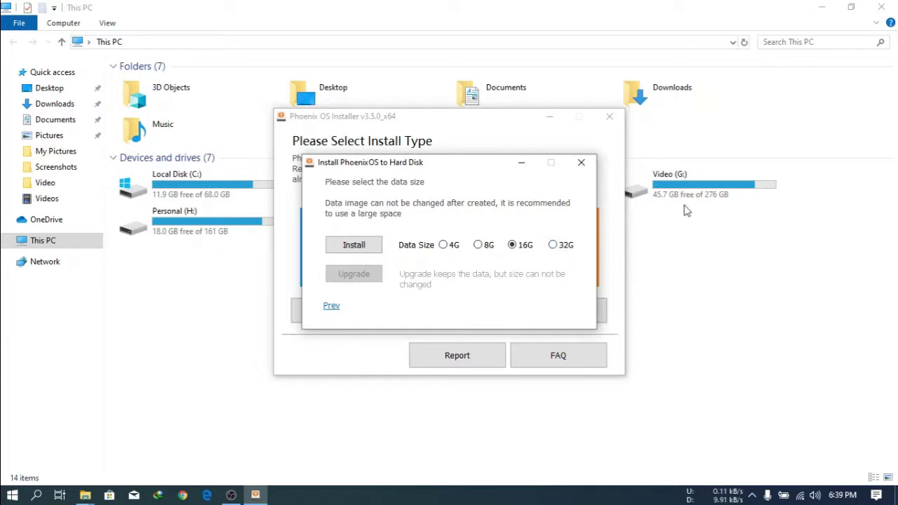
click(478, 245)
click(555, 245)
Install with the 8G data size, then refresh the desktop to show the Start Phoenix OS shortcut
click(522, 247)
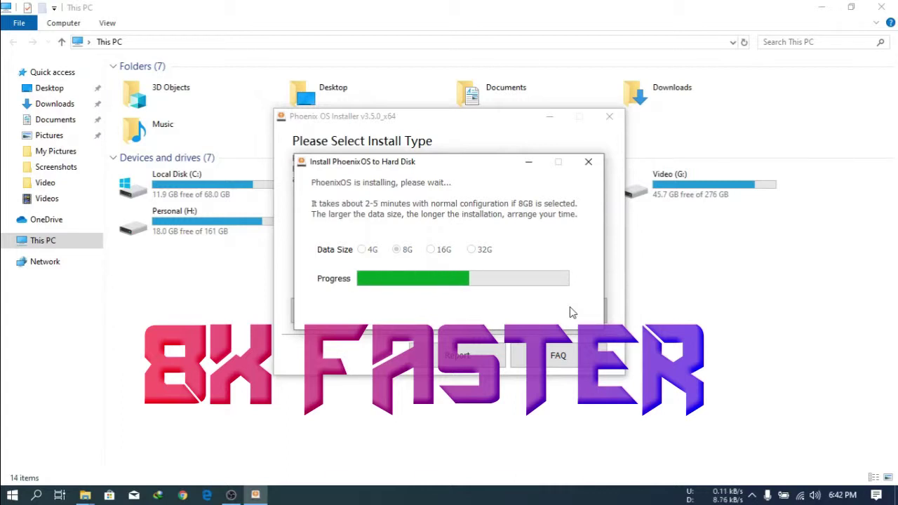
click(821, 7)
right_click(763, 99)
right_click(763, 117)
key(e)
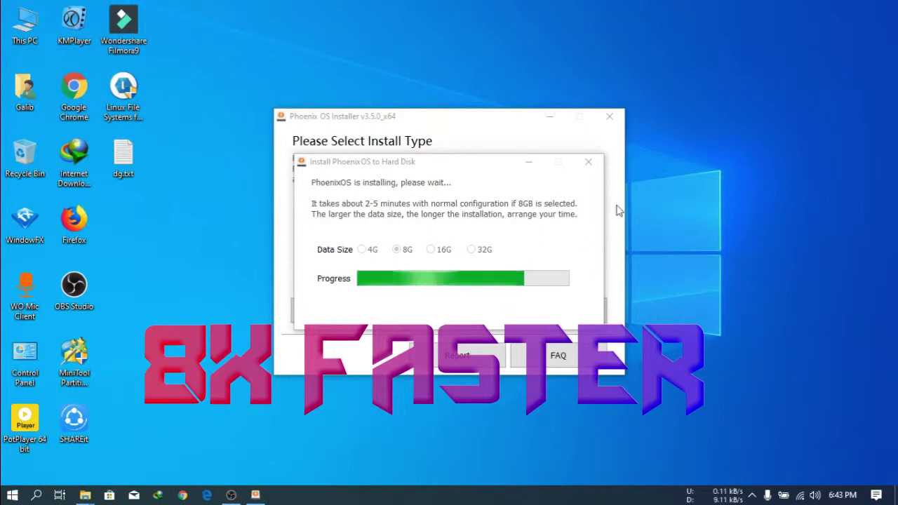
right_click(787, 102)
click(786, 136)
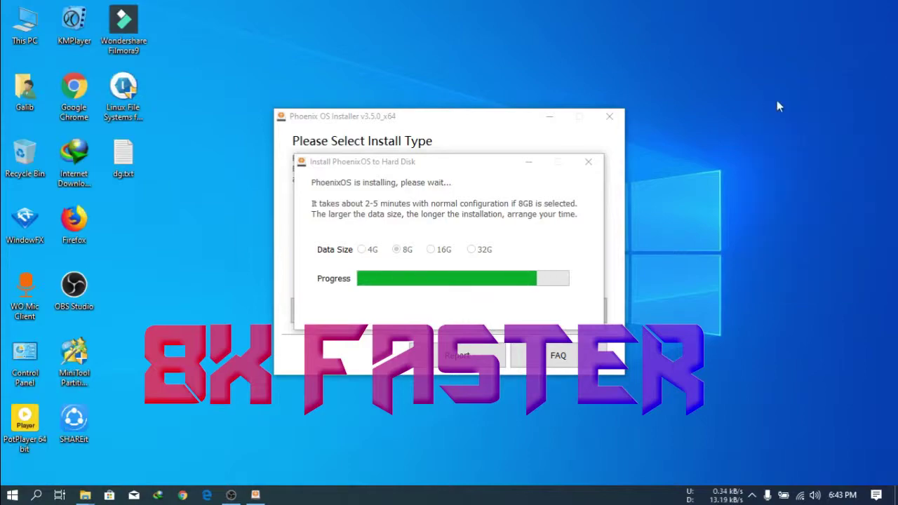
right_click(779, 106)
click(781, 144)
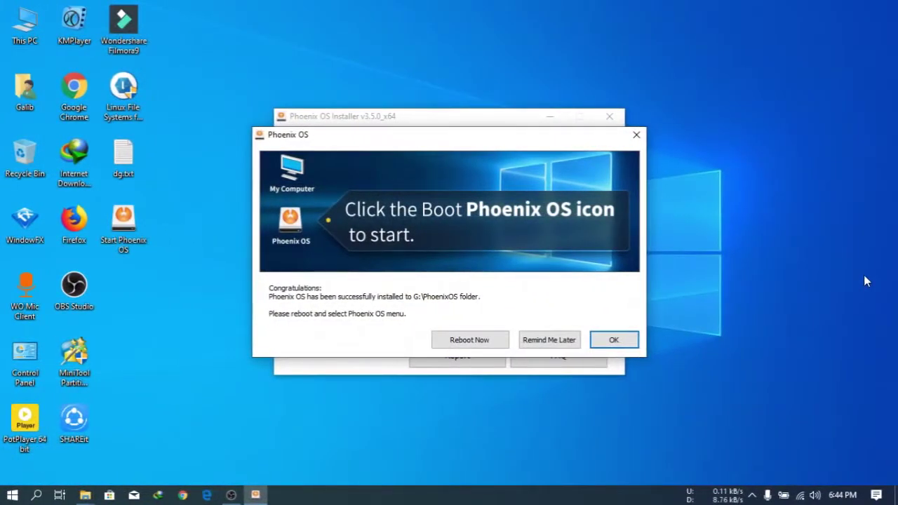
click(240, 496)
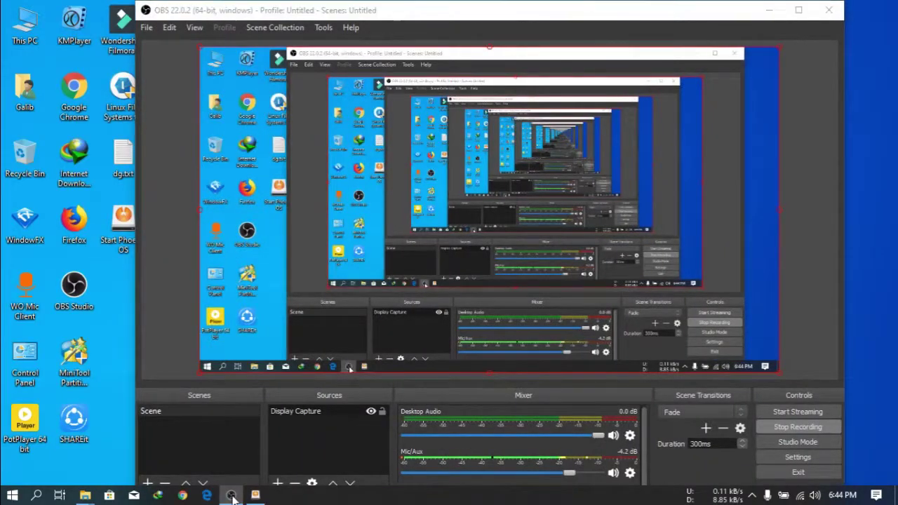
click(232, 496)
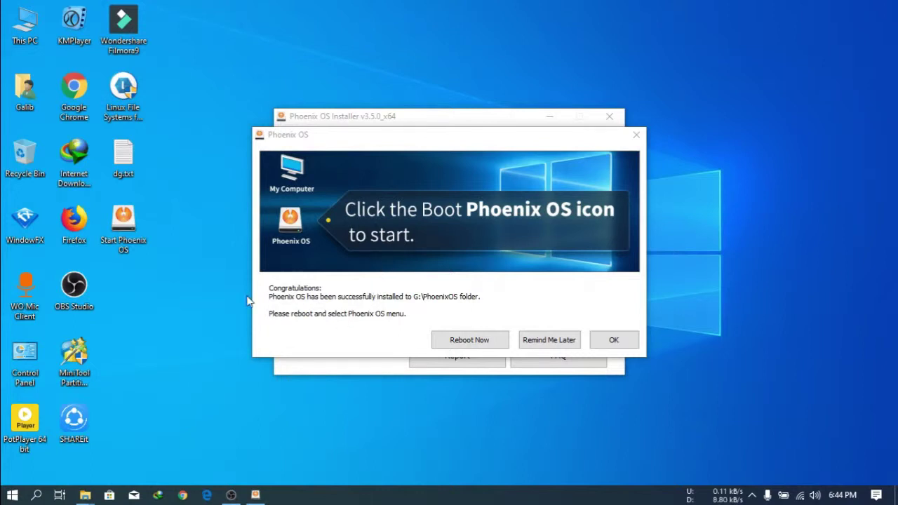
drag(168, 265, 199, 279)
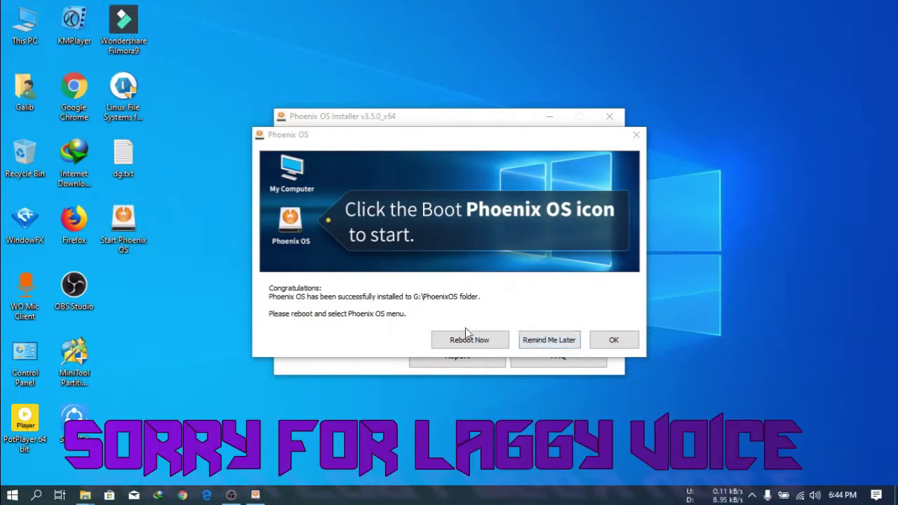
click(552, 345)
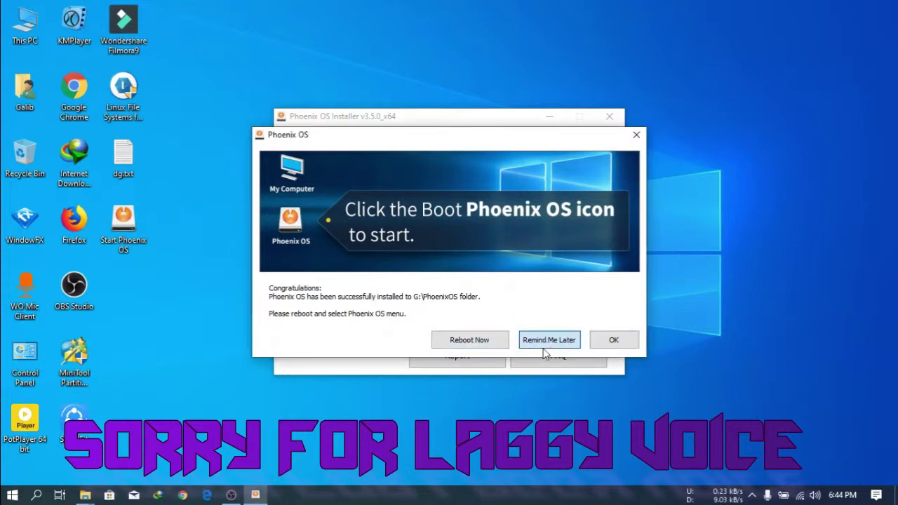